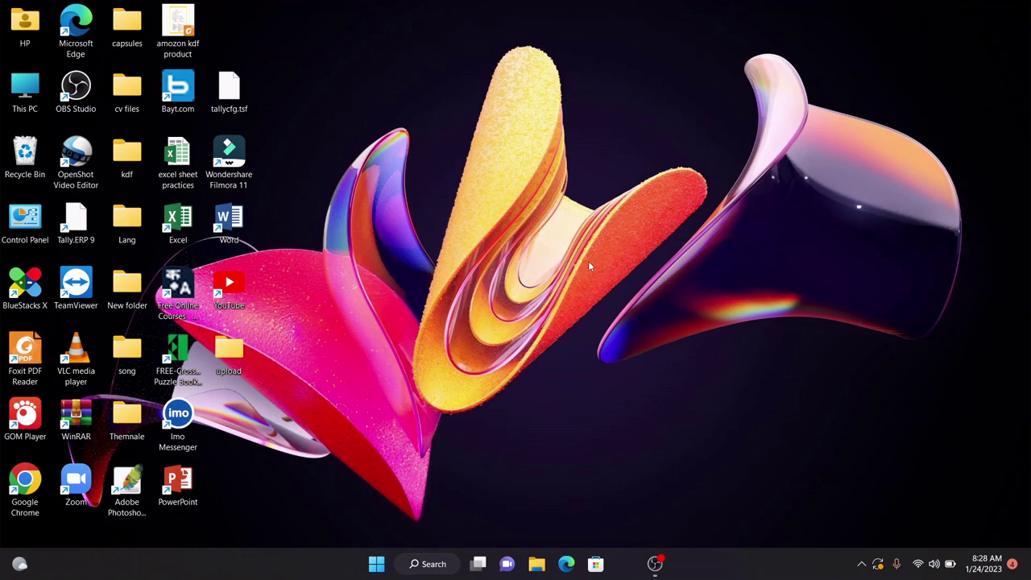
# Step: Refresh the desktop and open the 'excel sheet practices' workbook in Excel
pyautogui.rightClick(588, 261)
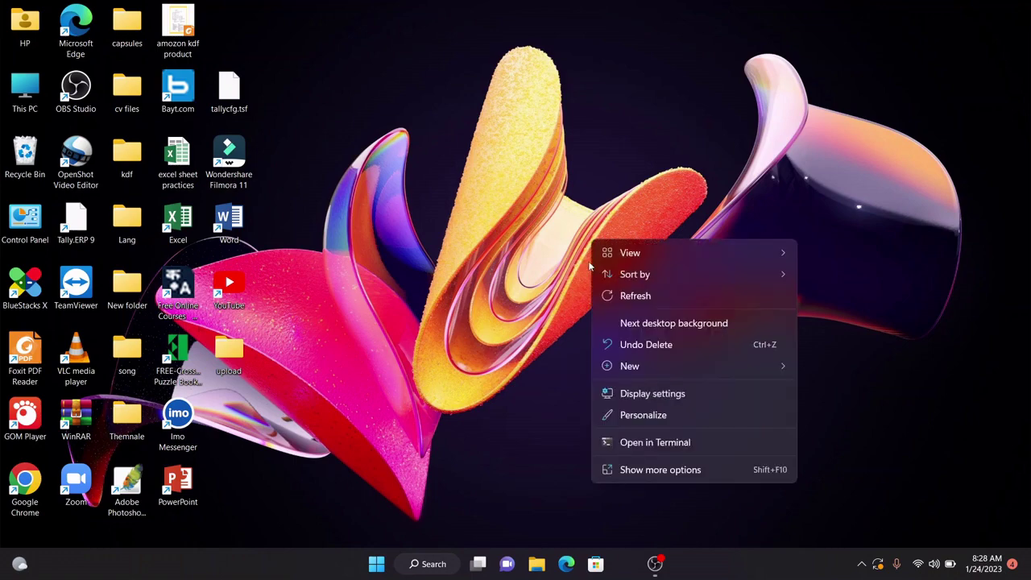
pyautogui.click(635, 296)
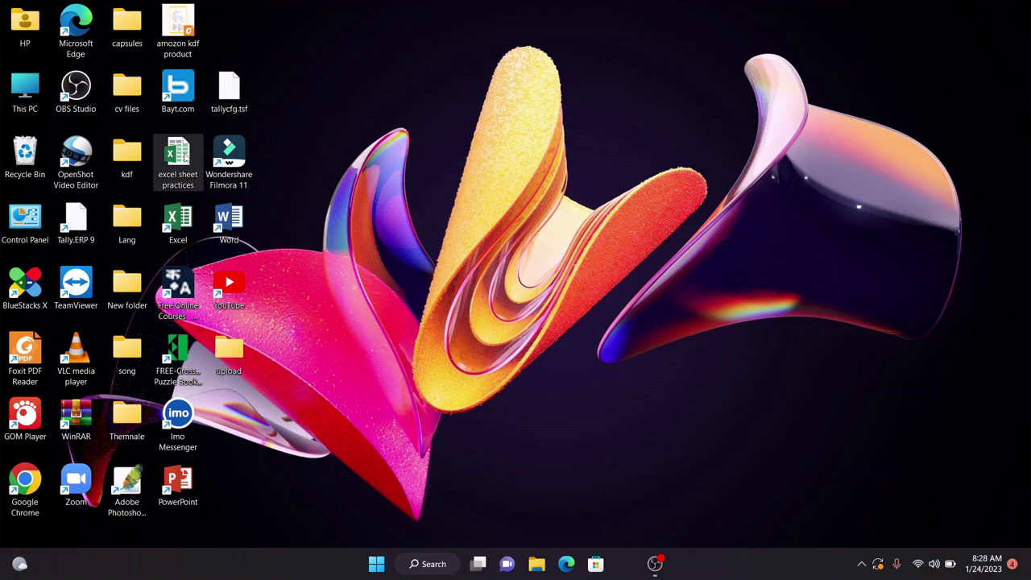
pyautogui.doubleClick(179, 161)
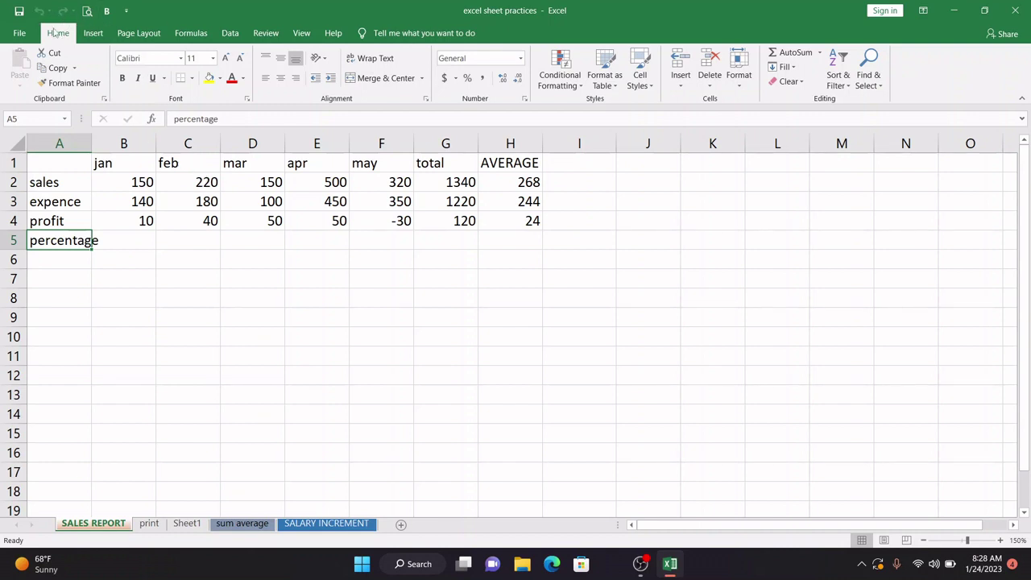
pyautogui.click(200, 205)
pyautogui.write('1')
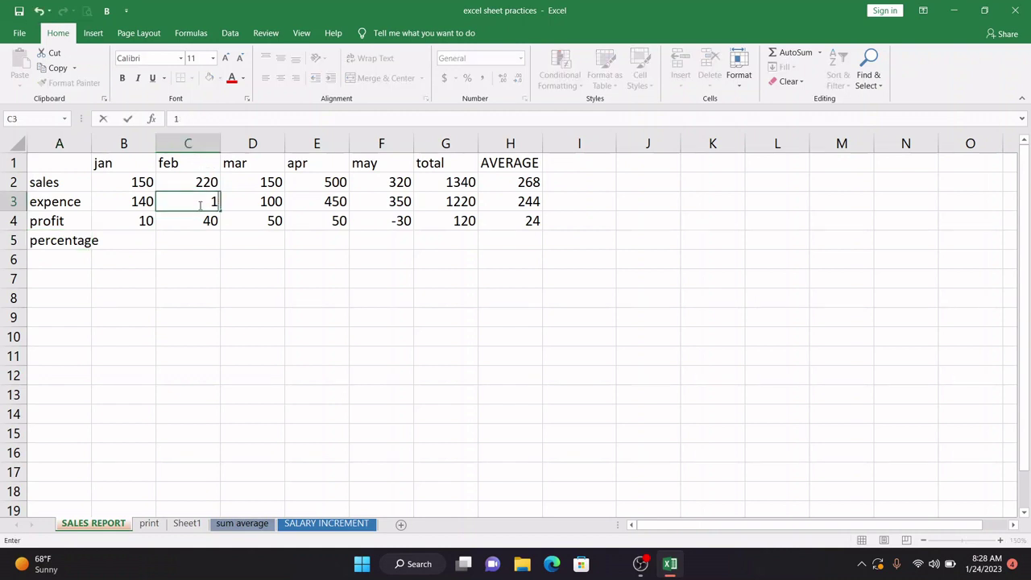
pyautogui.write('00')
pyautogui.press('Return')
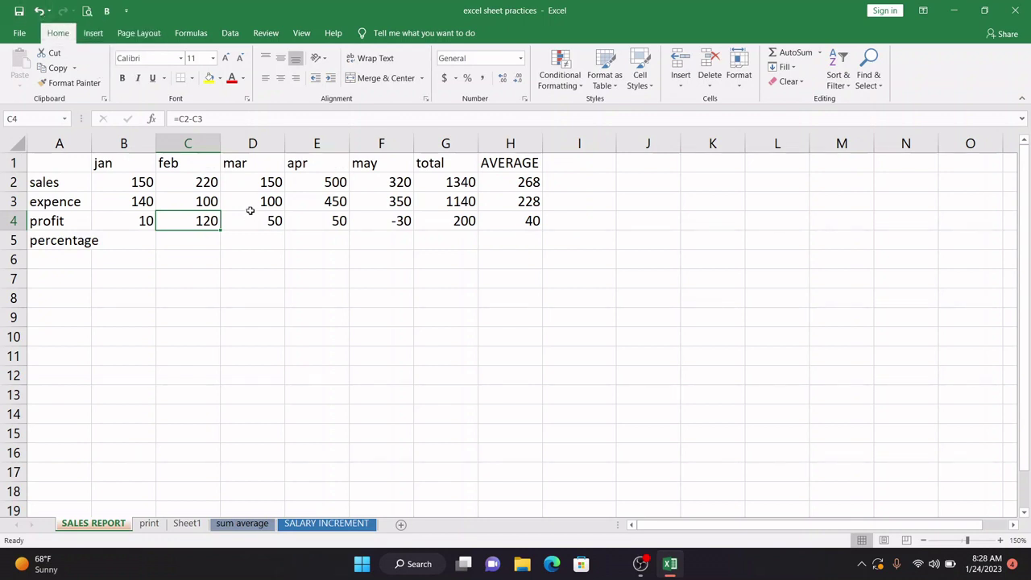
pyautogui.click(39, 10)
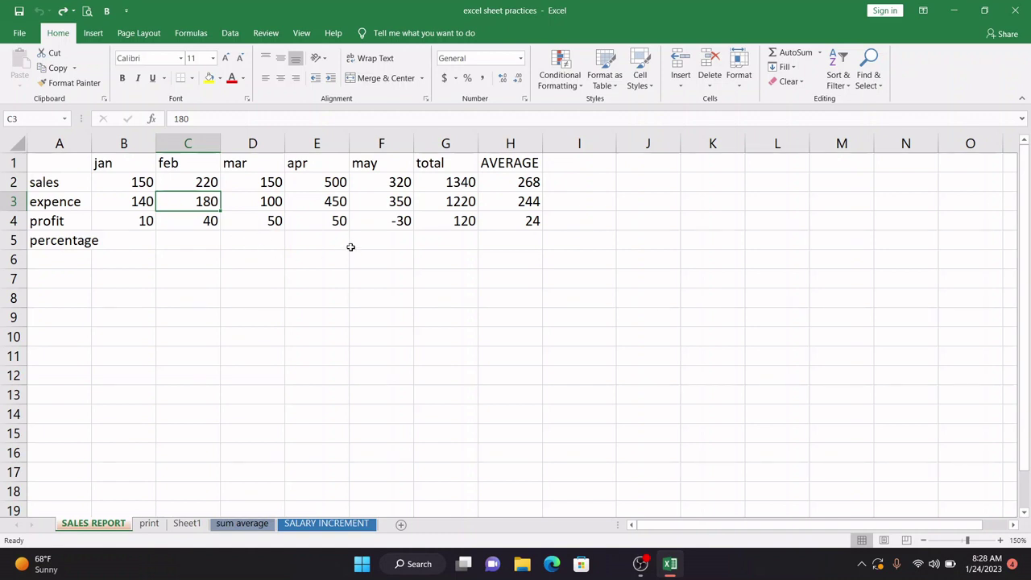
# Step: Make the mar-through-AVERAGE figures in D2:H4 bold
pyautogui.moveTo(260, 185)
pyautogui.mouseDown()
pyautogui.moveTo(520, 201)
pyautogui.moveTo(516, 218)
pyautogui.mouseUp()
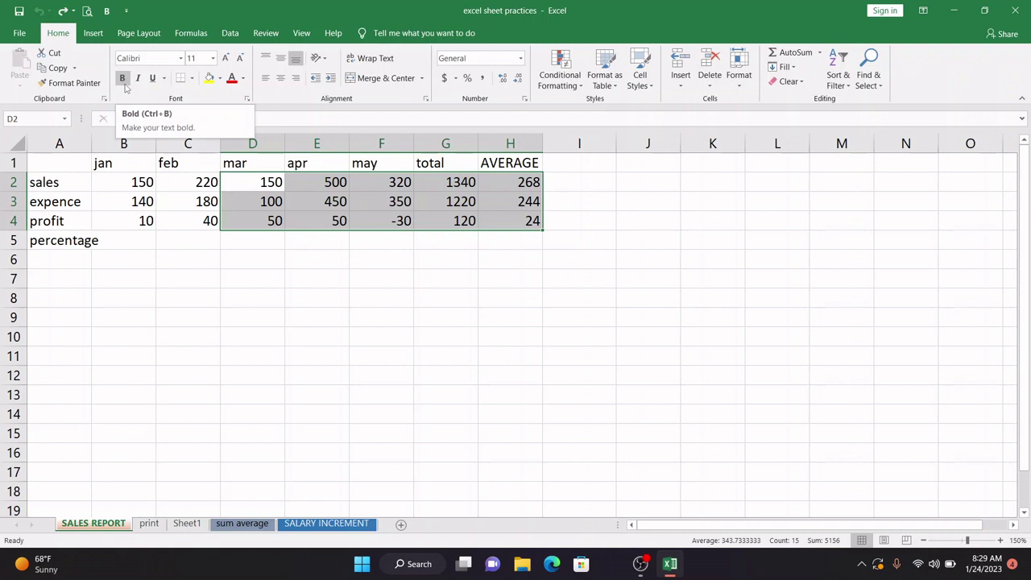
pyautogui.click(123, 78)
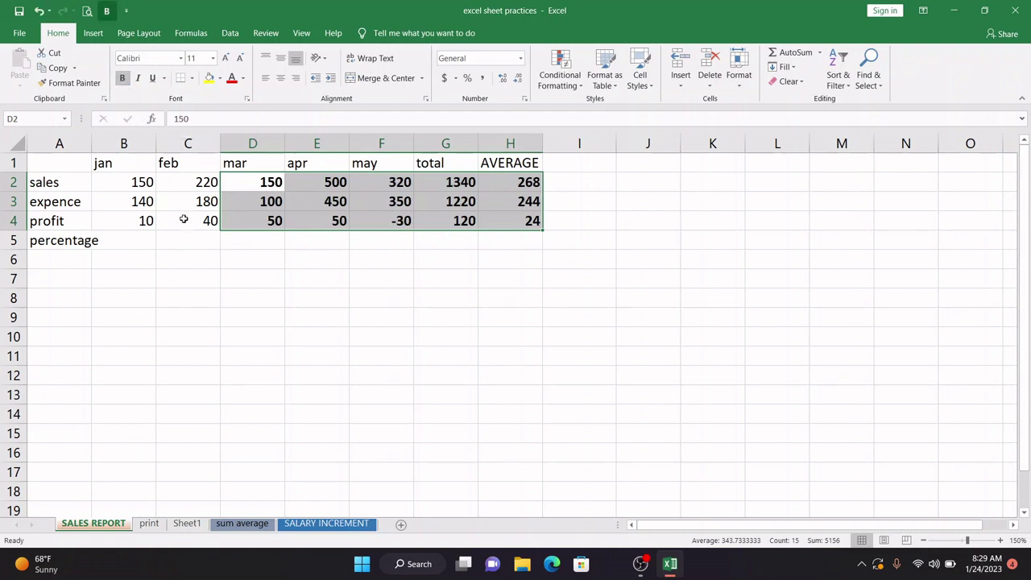
pyautogui.click(126, 12)
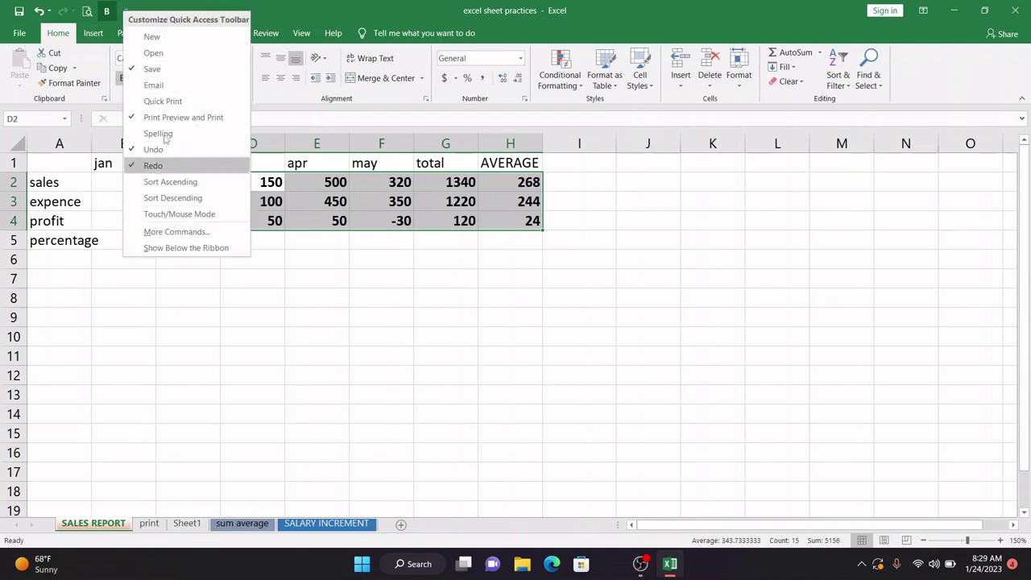
# Step: Show the Quick Access Toolbar below the ribbon and return D2:H4 to regular weight
pyautogui.click(186, 248)
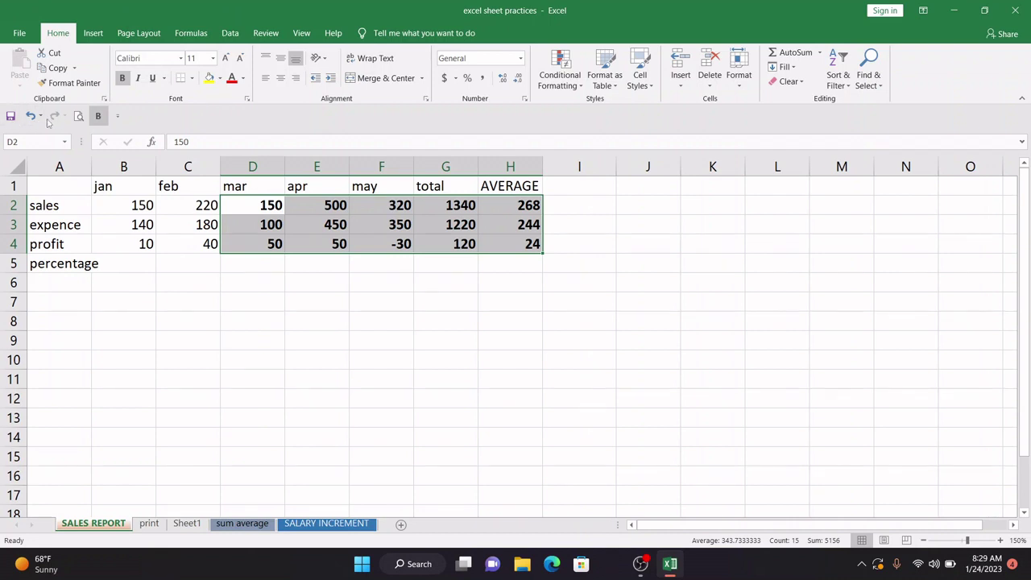
pyautogui.click(98, 117)
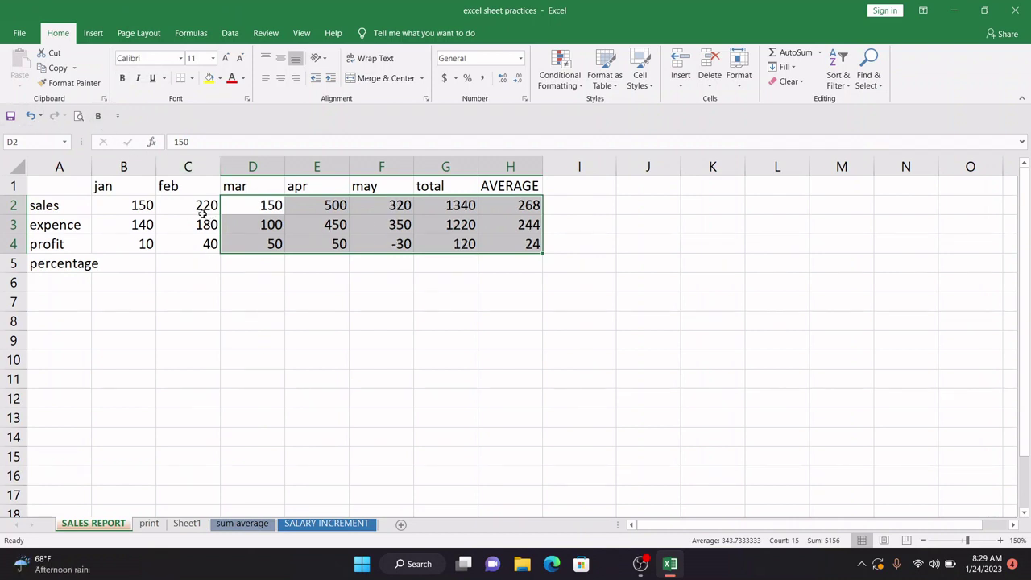
pyautogui.click(98, 118)
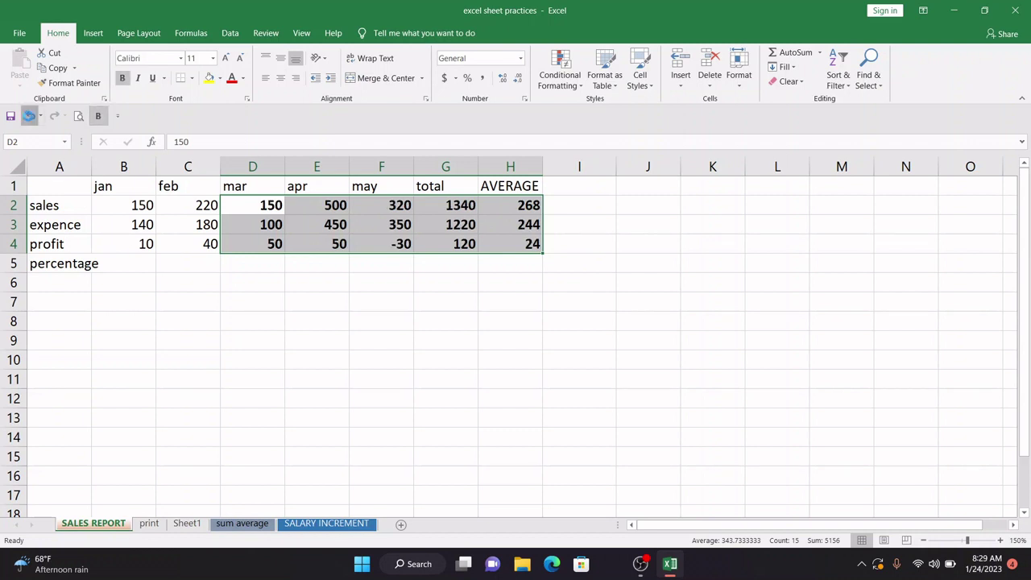
pyautogui.click(29, 115)
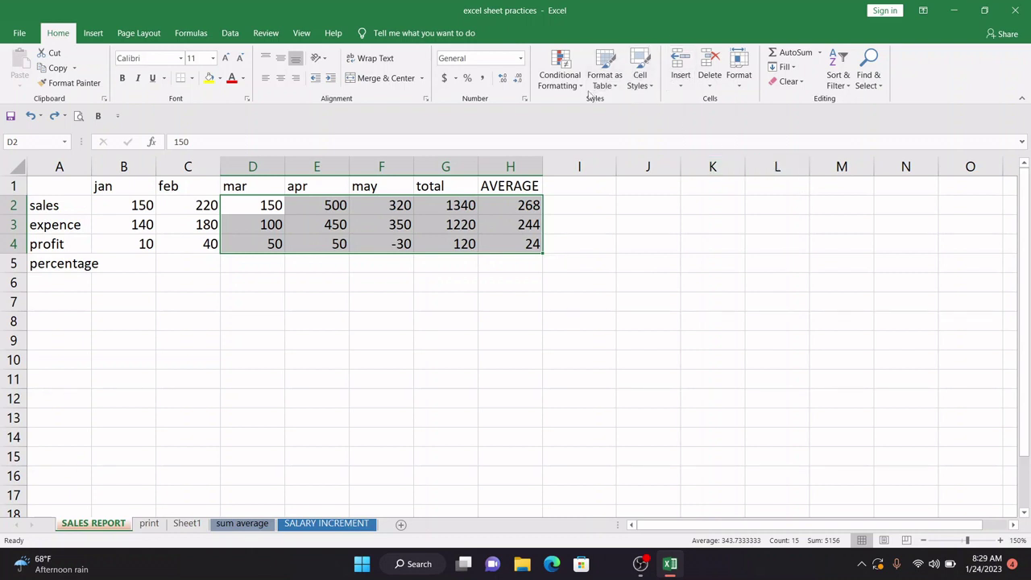
pyautogui.click(928, 14)
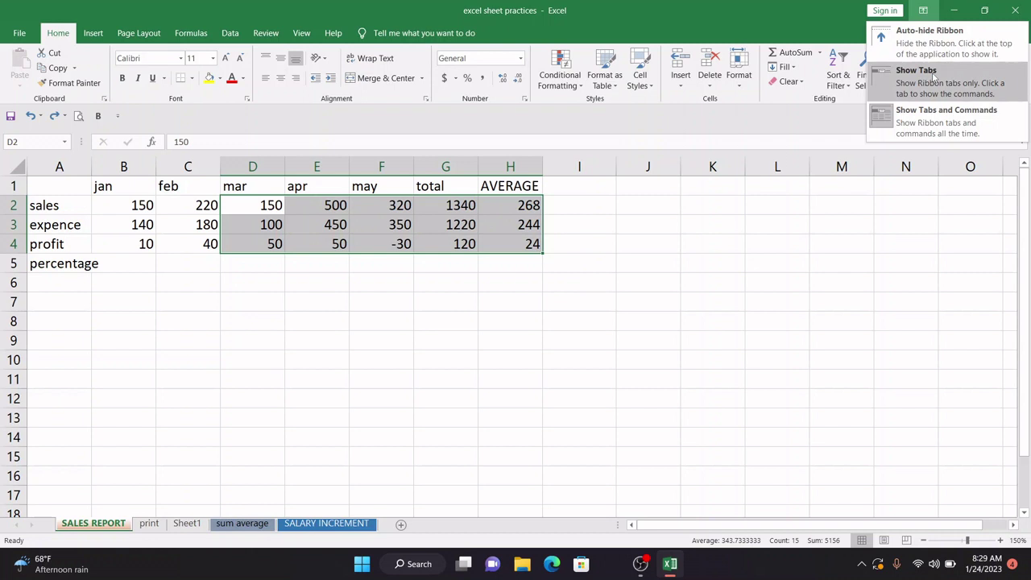
pyautogui.click(934, 42)
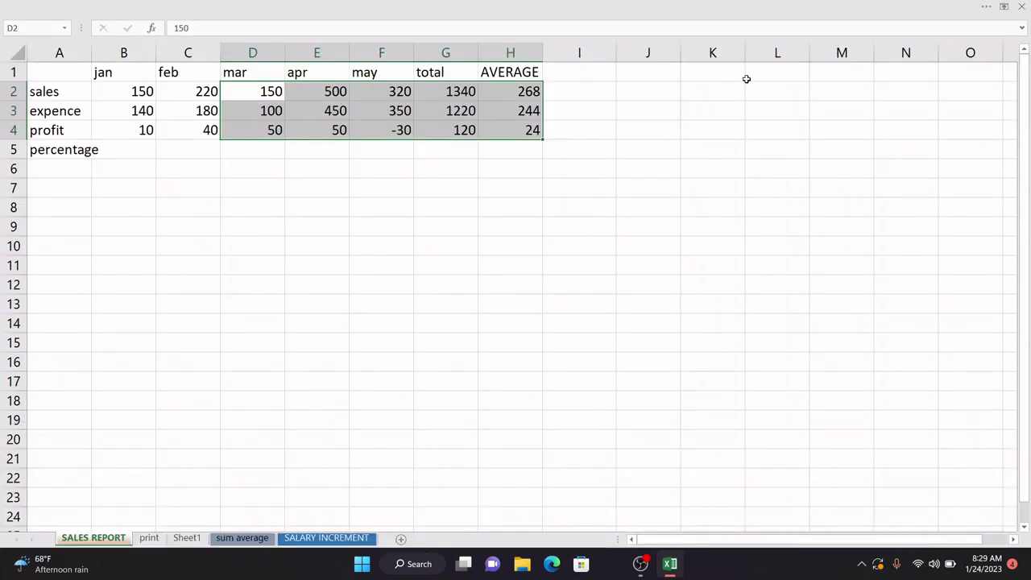
pyautogui.click(1003, 8)
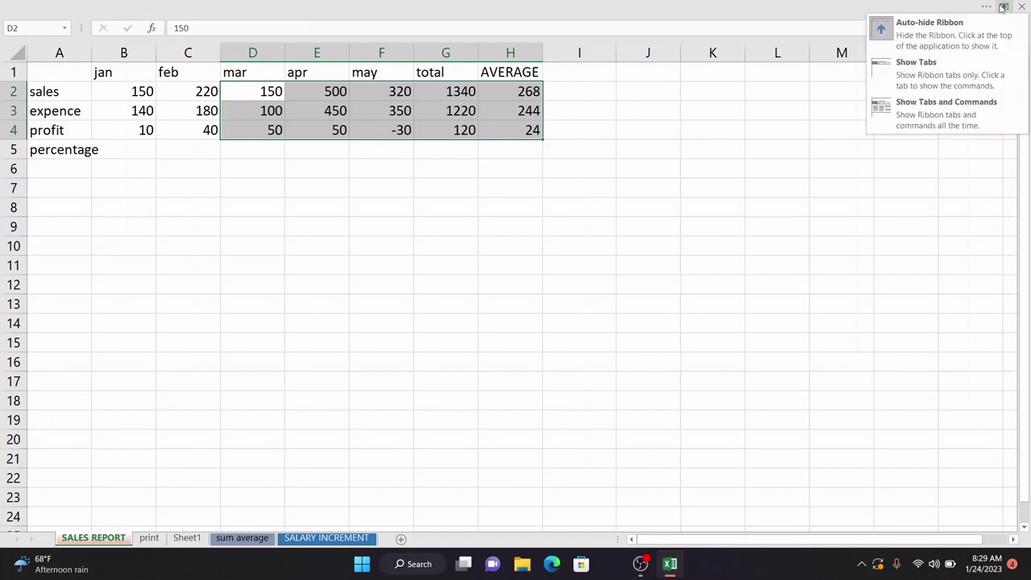
pyautogui.click(906, 118)
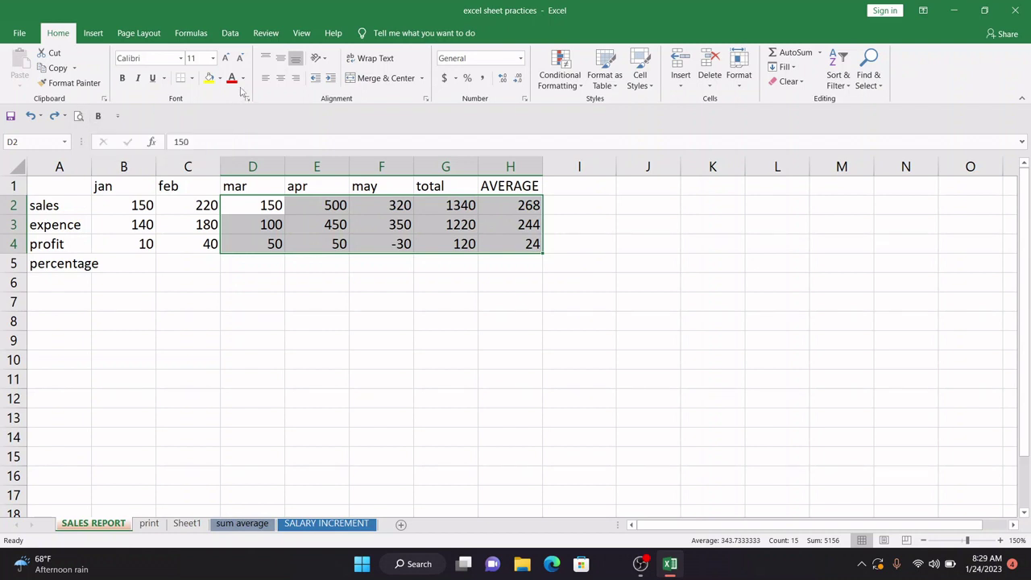
# Step: Add Italic to the Quick Access Toolbar and italicize the D2:H4 figures with it
pyautogui.rightClick(136, 81)
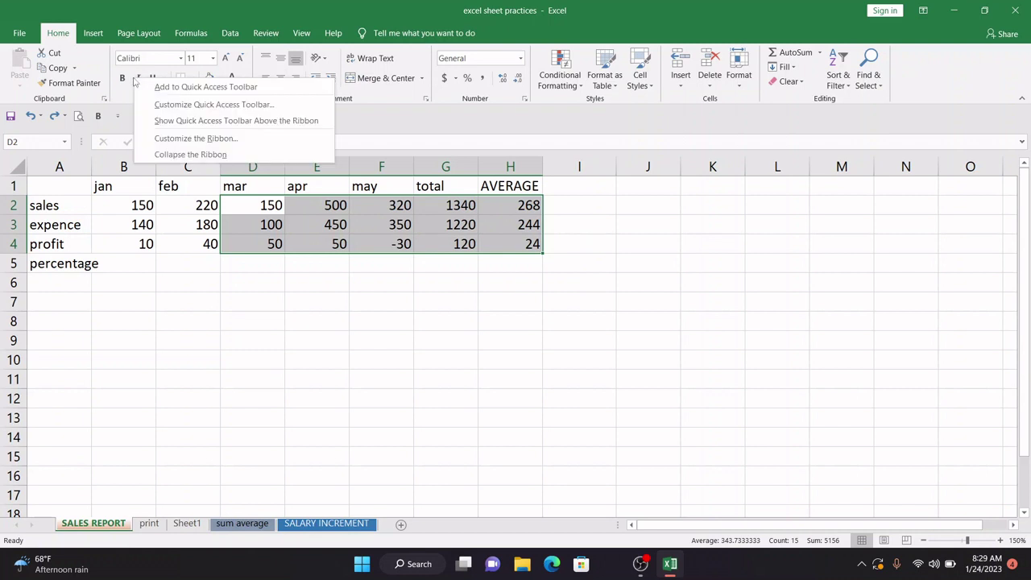
pyautogui.click(197, 87)
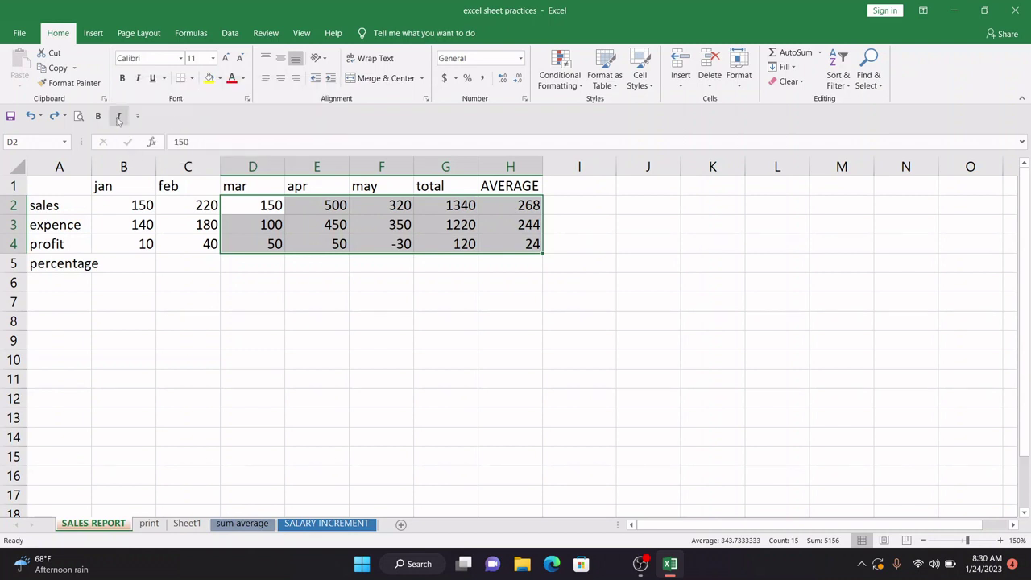
pyautogui.click(119, 117)
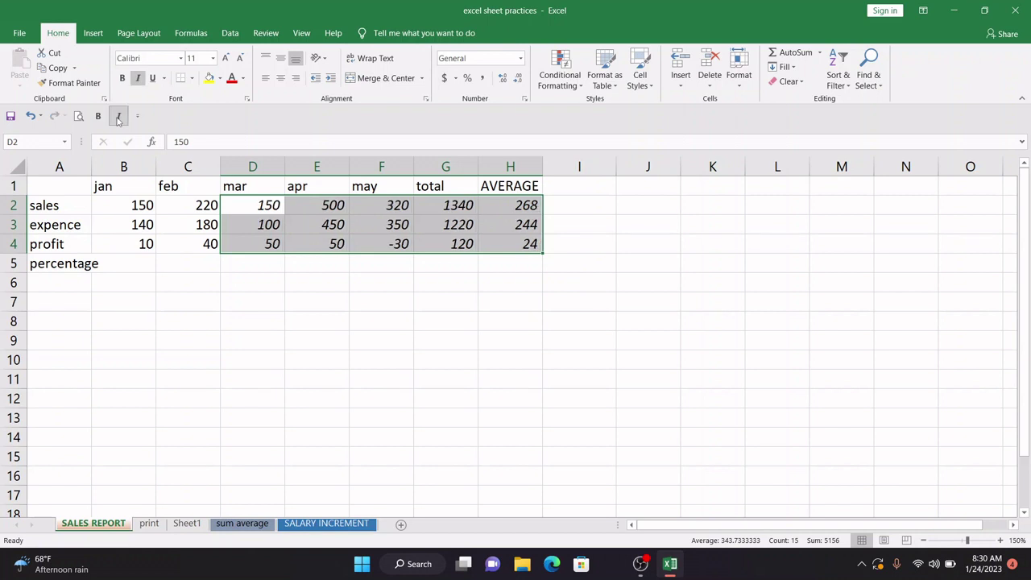
# Step: Remove the Italic and Bold commands from the Quick Access Toolbar
pyautogui.rightClick(119, 117)
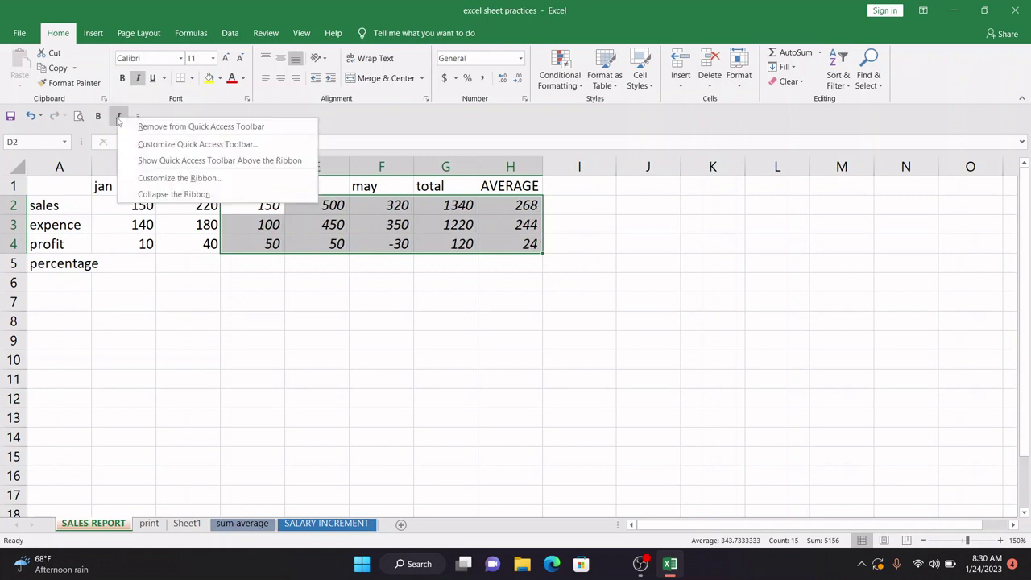
pyautogui.click(191, 132)
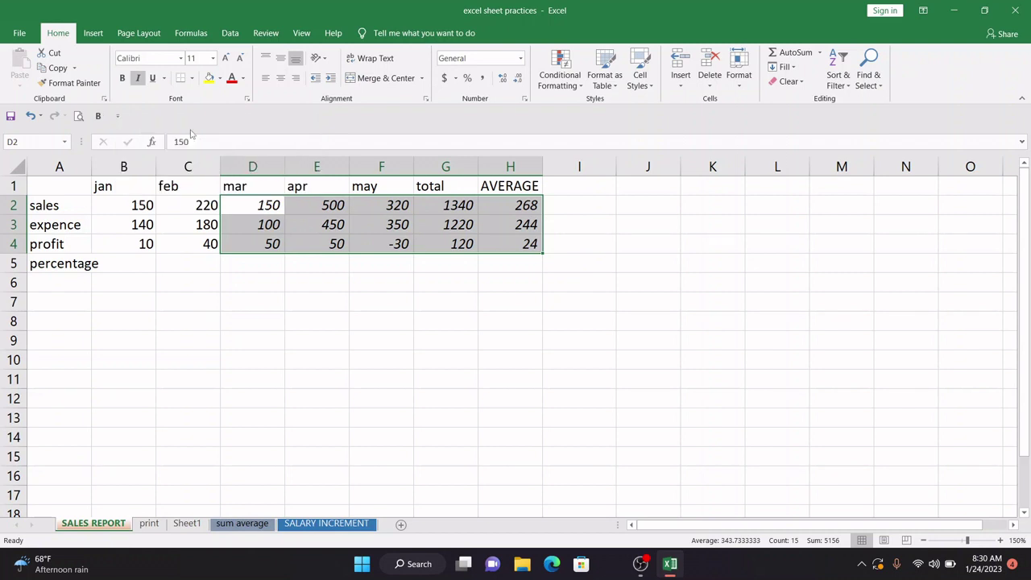
pyautogui.rightClick(95, 117)
pyautogui.click(154, 129)
# Step: Add Calculate Now and Copy to the Quick Access Toolbar through More Commands
pyautogui.click(95, 115)
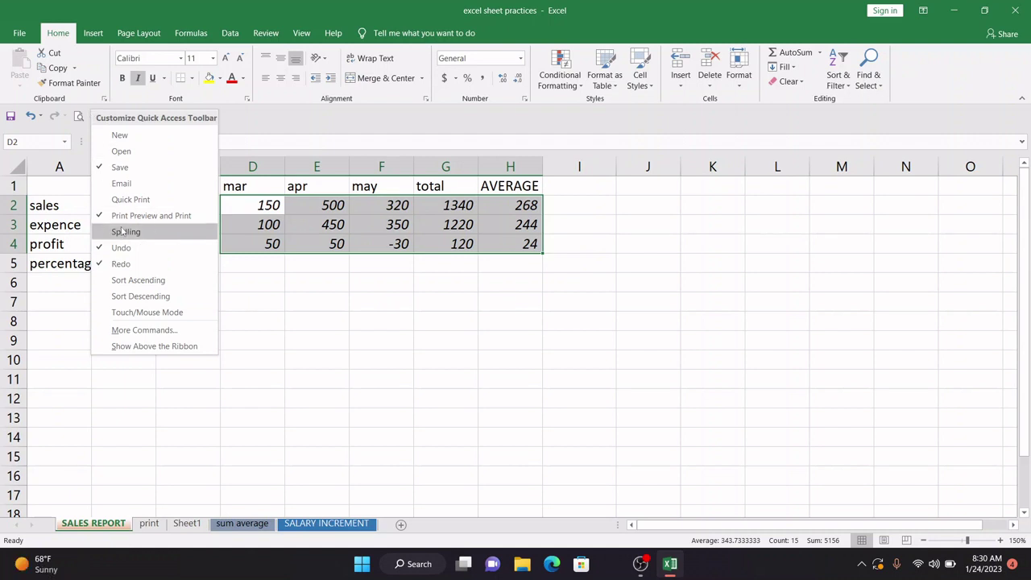
pyautogui.click(138, 331)
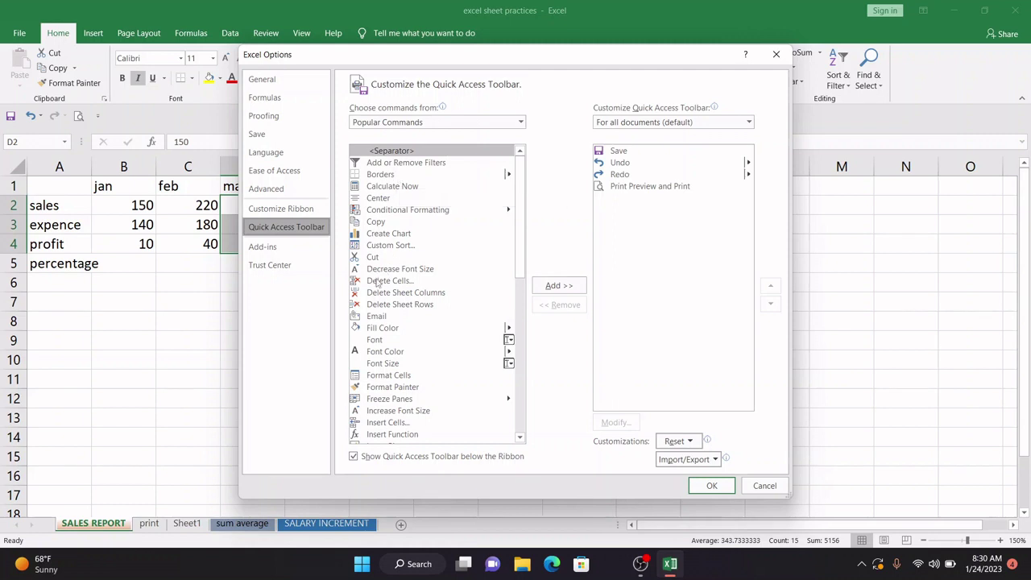
pyautogui.click(391, 187)
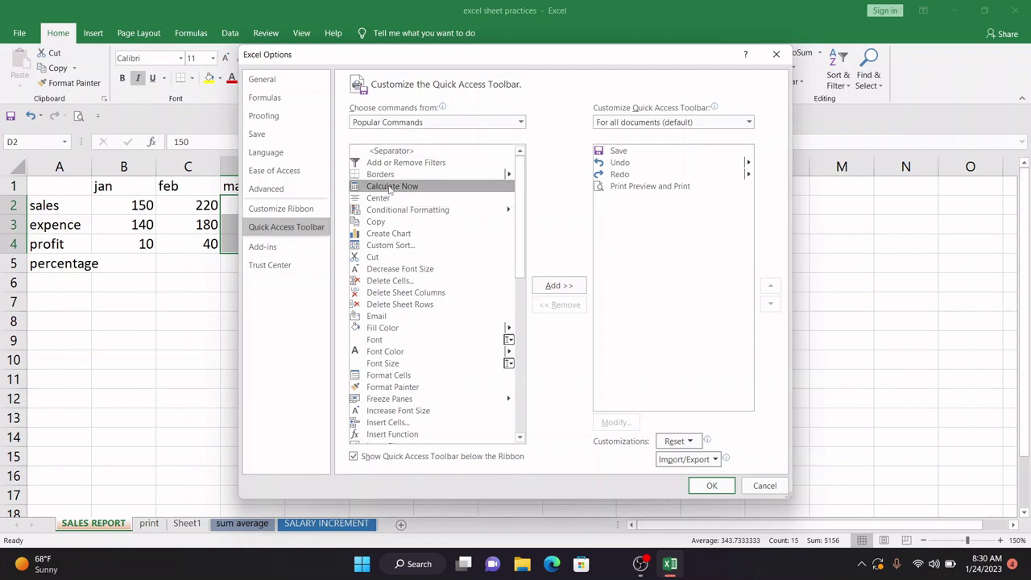
pyautogui.click(555, 289)
pyautogui.click(418, 224)
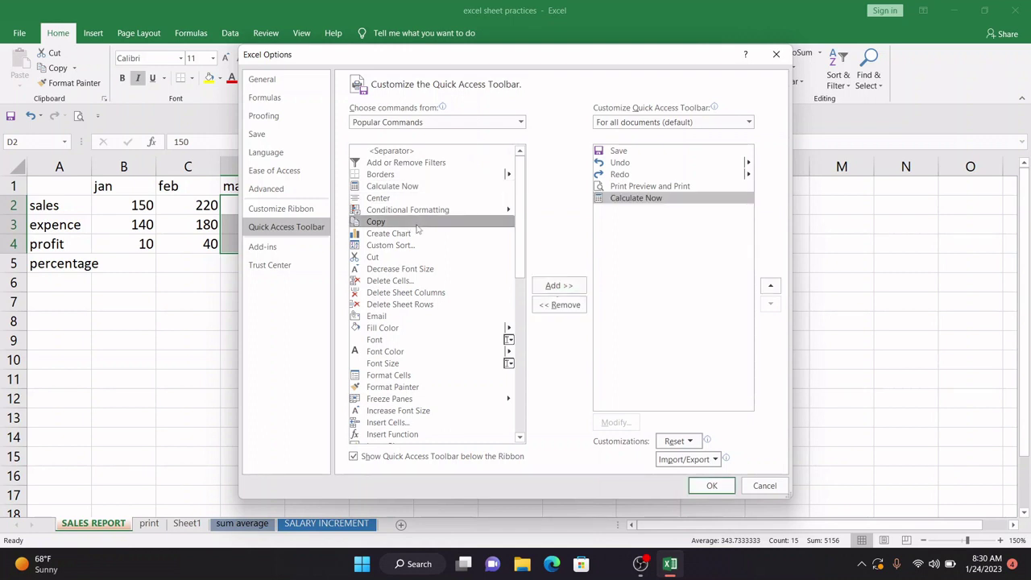
pyautogui.click(556, 287)
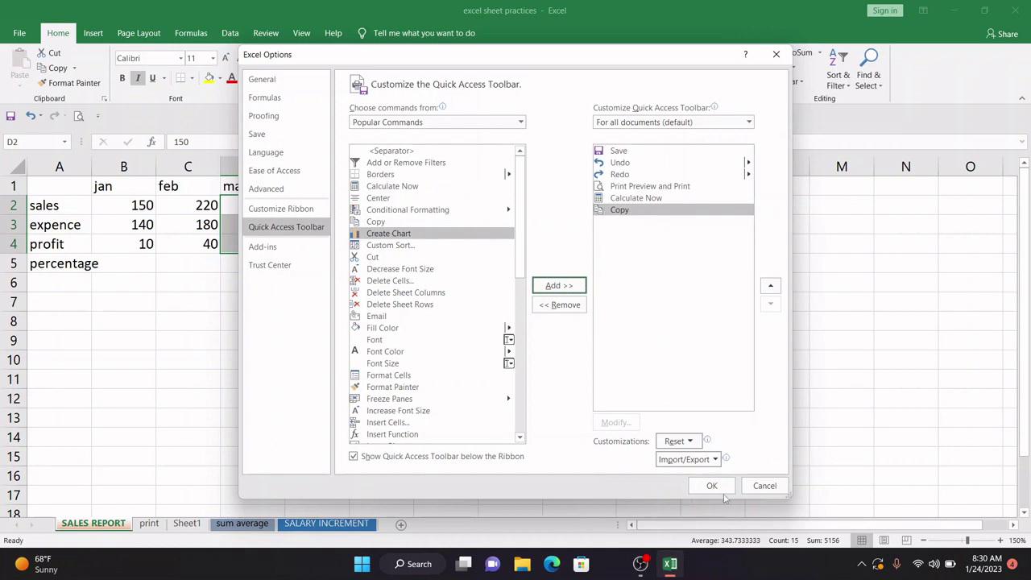
pyautogui.click(718, 489)
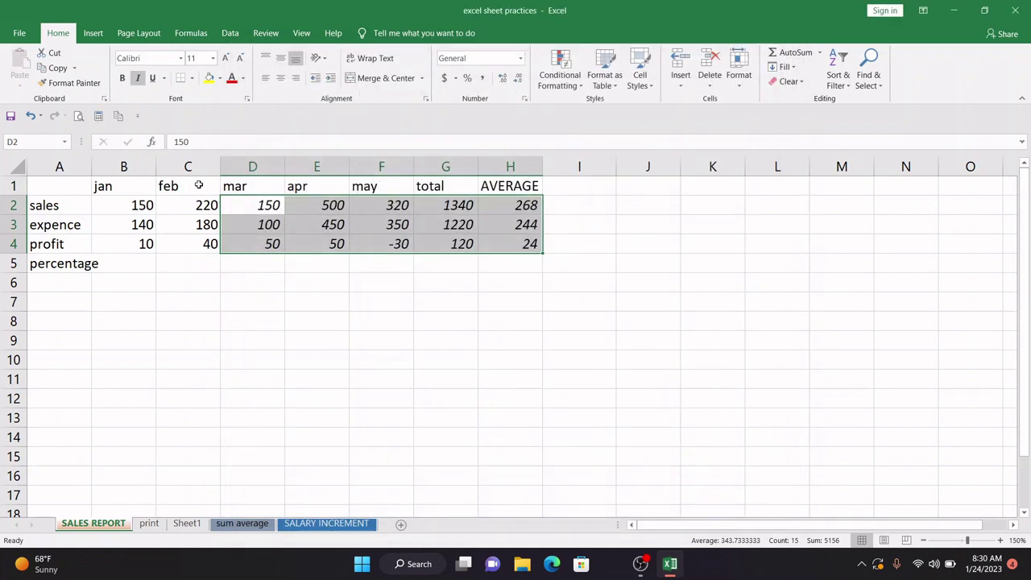
# Step: Try the new Copy command, then show the Quick Access Toolbar above the ribbon
pyautogui.click(115, 119)
pyautogui.click(135, 120)
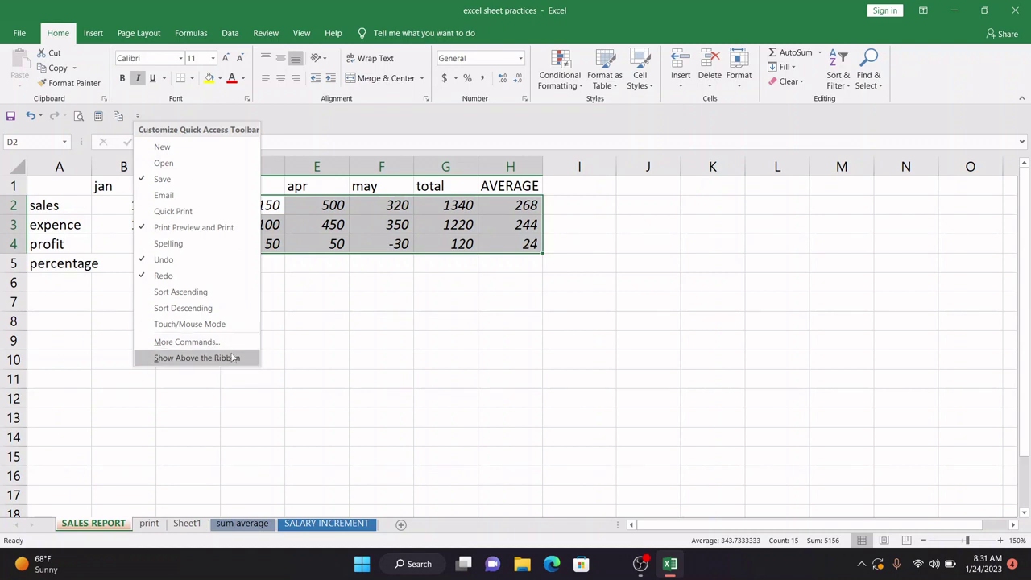
pyautogui.click(233, 357)
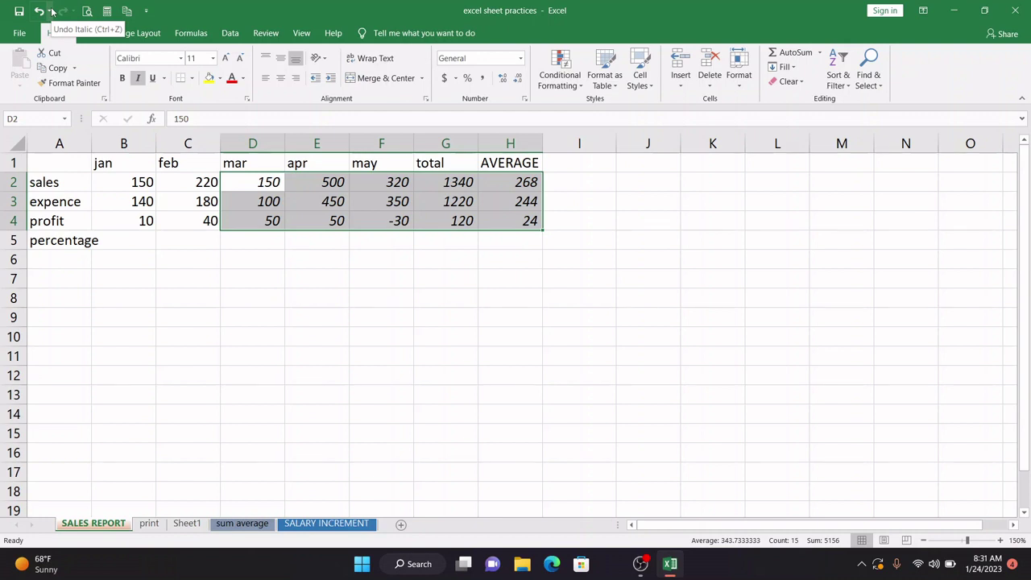
pyautogui.moveTo(100, 176)
pyautogui.mouseDown()
pyautogui.moveTo(254, 230)
pyautogui.moveTo(458, 211)
pyautogui.mouseUp()
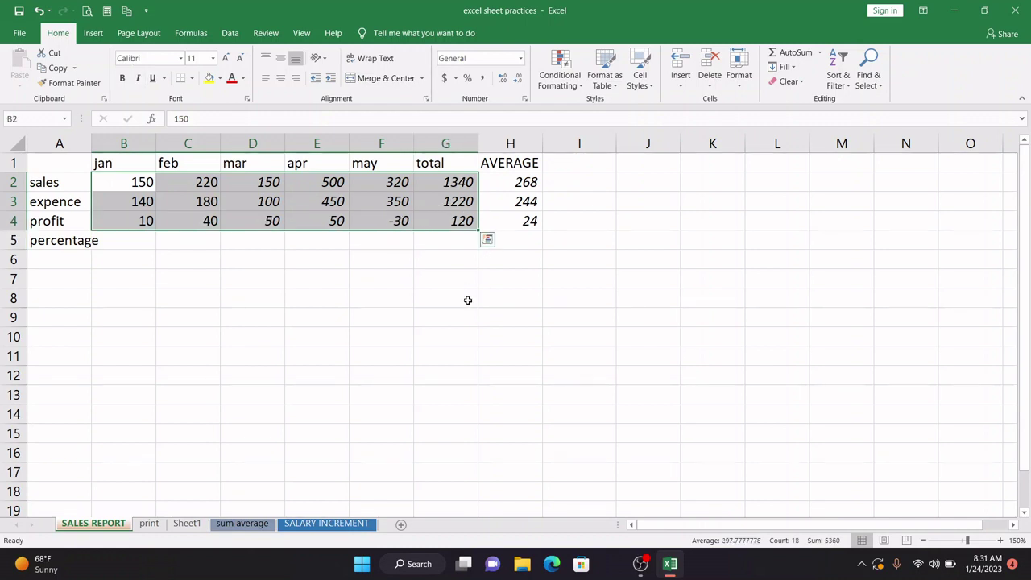
pyautogui.click(573, 316)
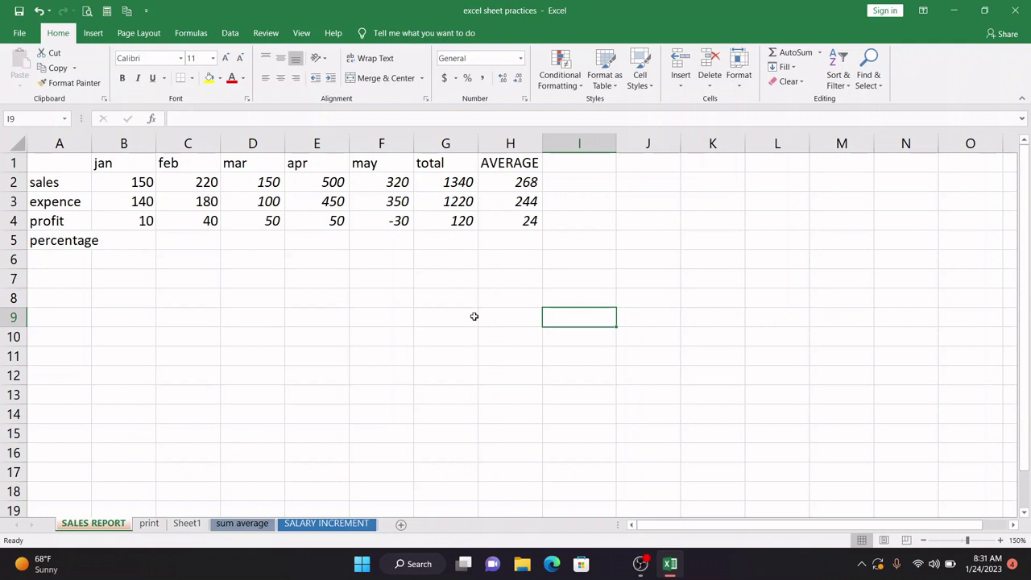
pyautogui.press('Up')
pyautogui.press('Down')
pyautogui.press('Up')
pyautogui.press('Down')
pyautogui.press('Up')
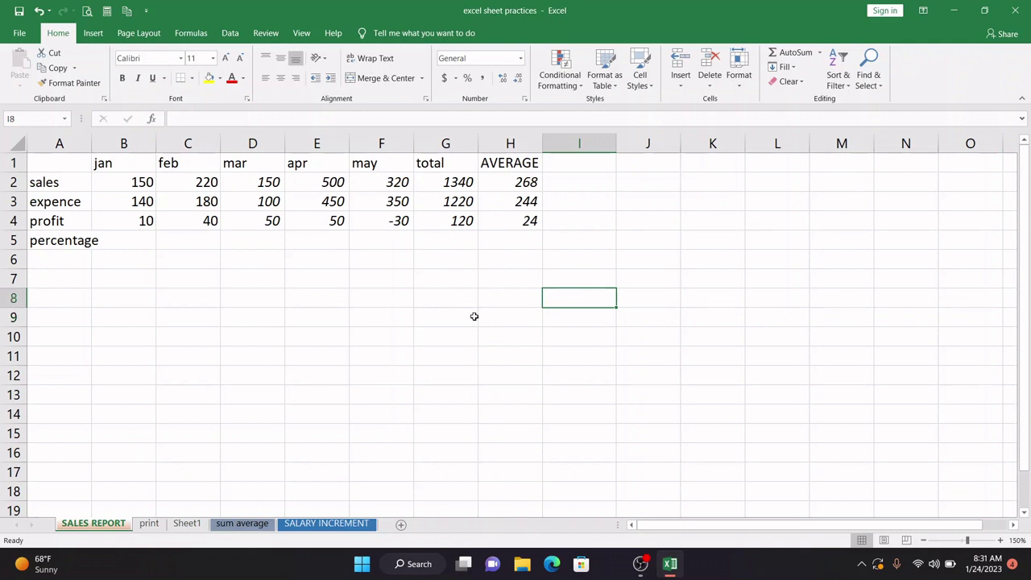
pyautogui.press('Down')
pyautogui.press('Up')
pyautogui.press('Right')
pyautogui.press('Left')
pyautogui.press('Right')
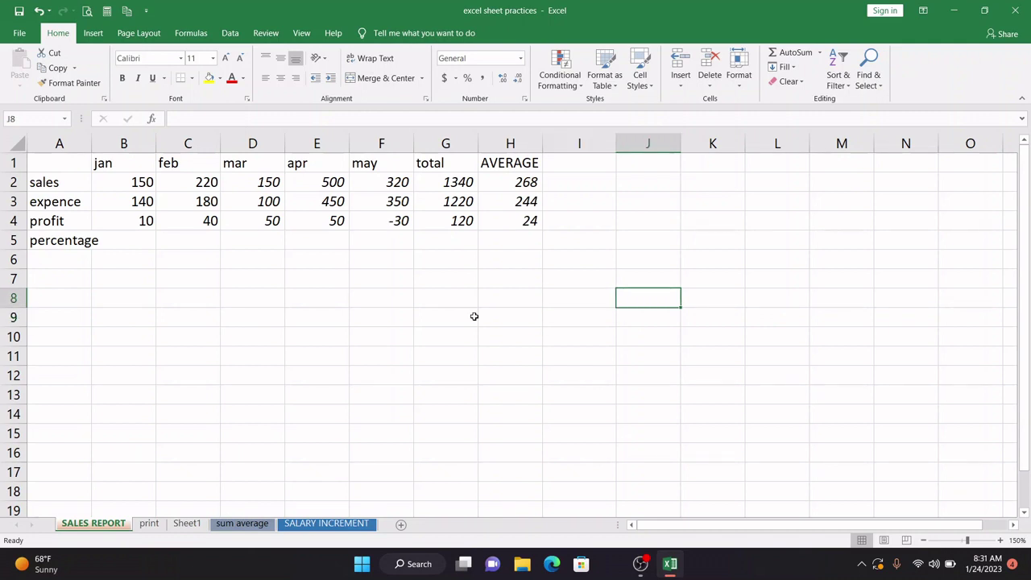
pyautogui.click(757, 291)
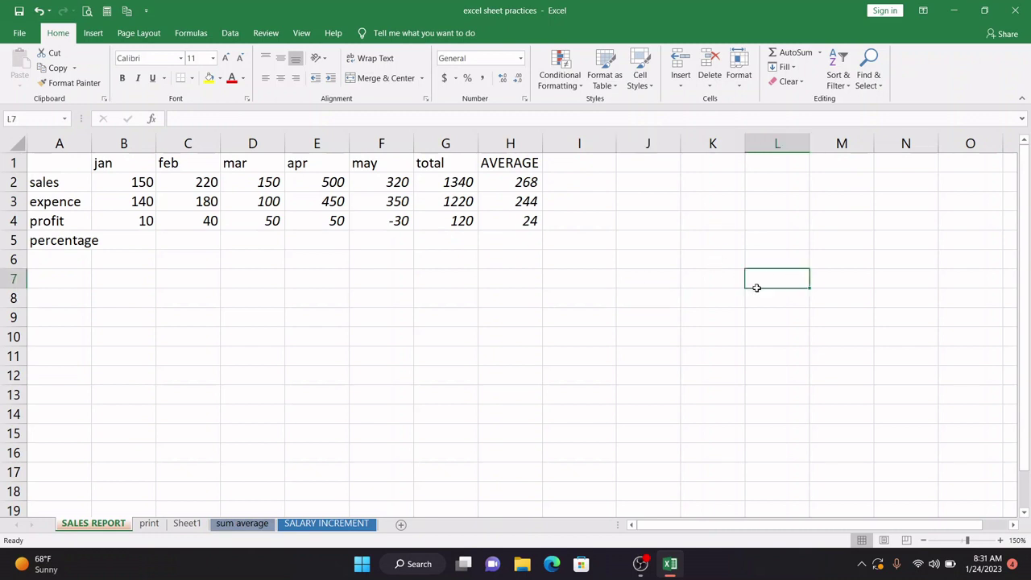
pyautogui.click(653, 227)
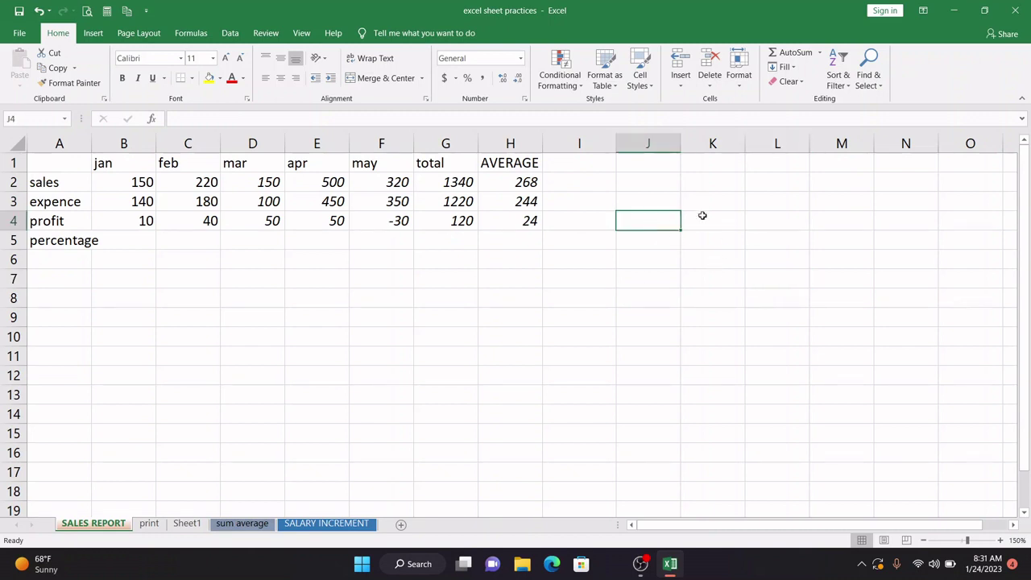